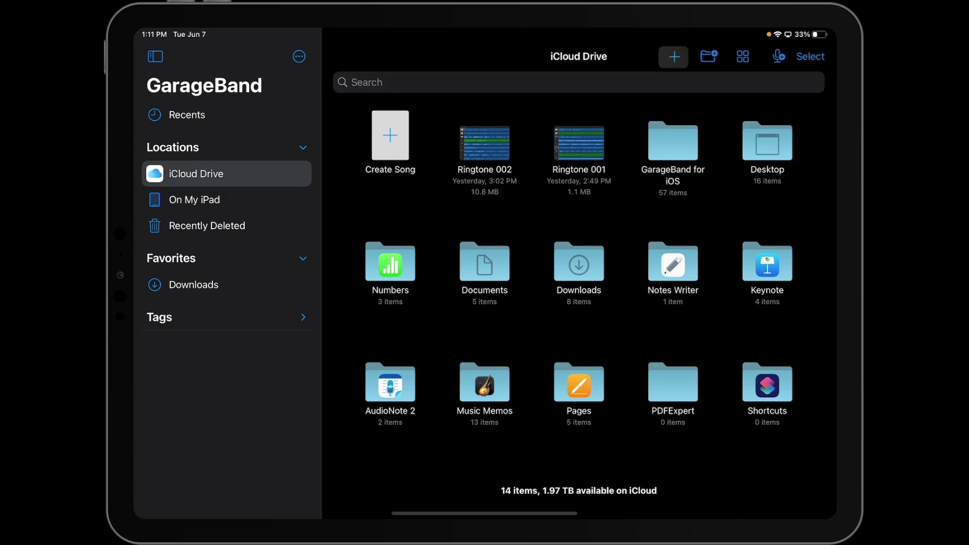
# - Create a new song in GarageBand and go to the Live Loops templates
pyautogui.click(675, 56)
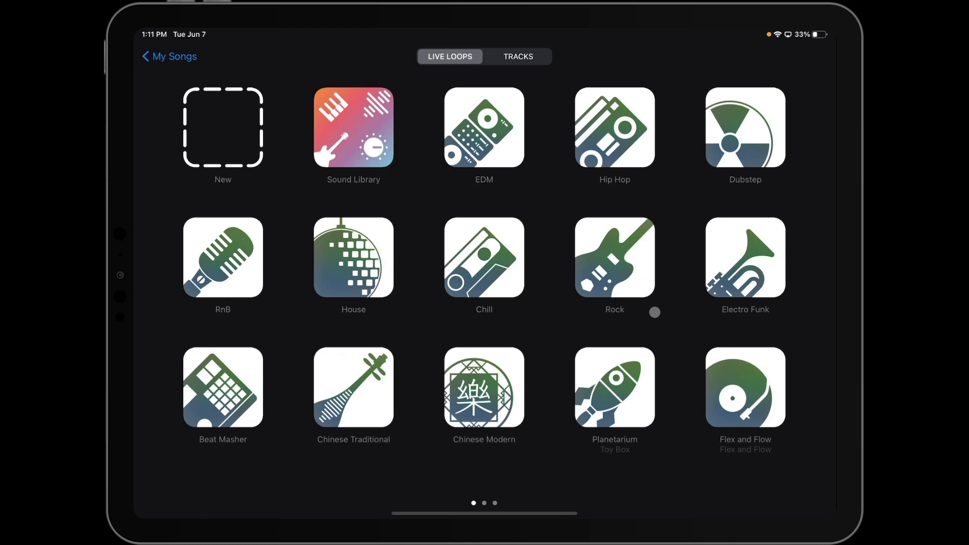
# - Open the RnB template, play loop columns 1–4 in turn, then stop and arm recording
pyautogui.click(251, 274)
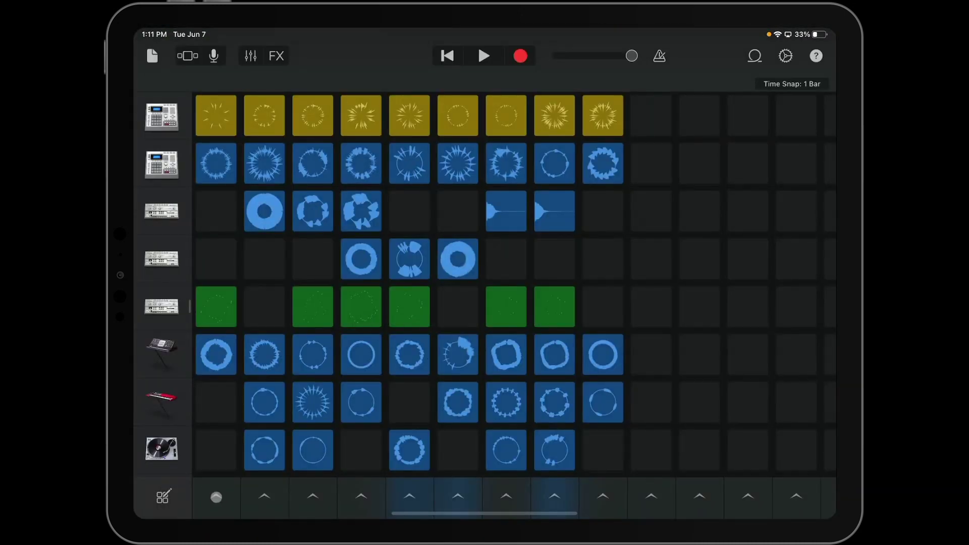
pyautogui.click(216, 495)
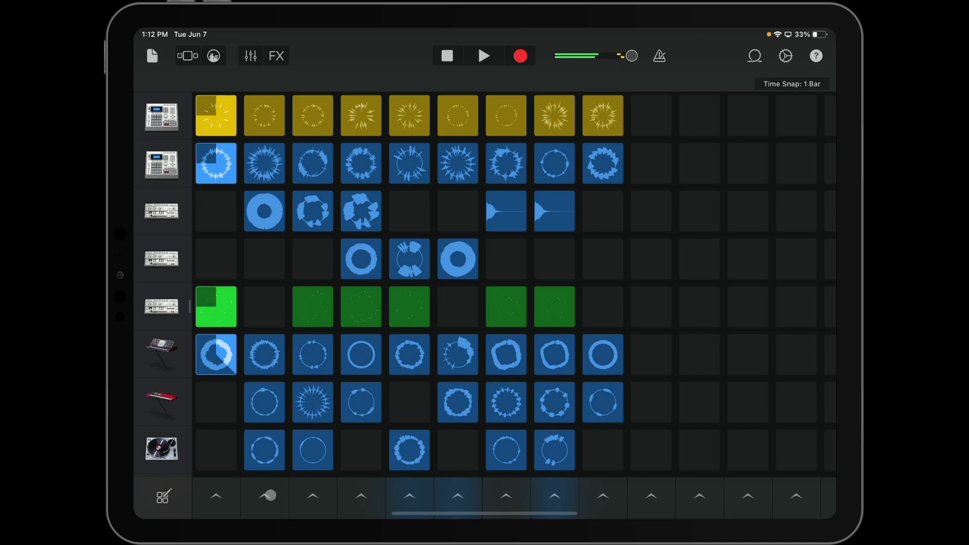
pyautogui.click(269, 496)
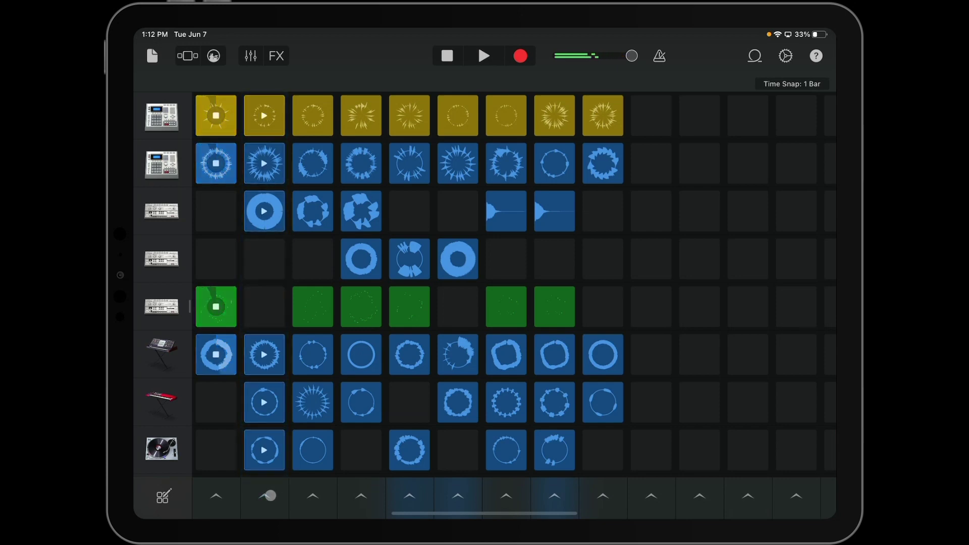
pyautogui.click(312, 496)
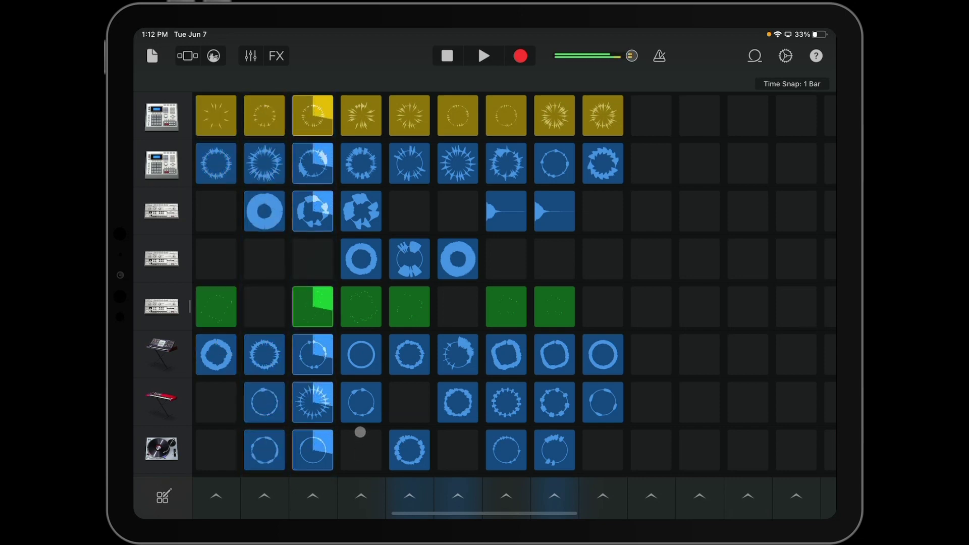
pyautogui.click(361, 496)
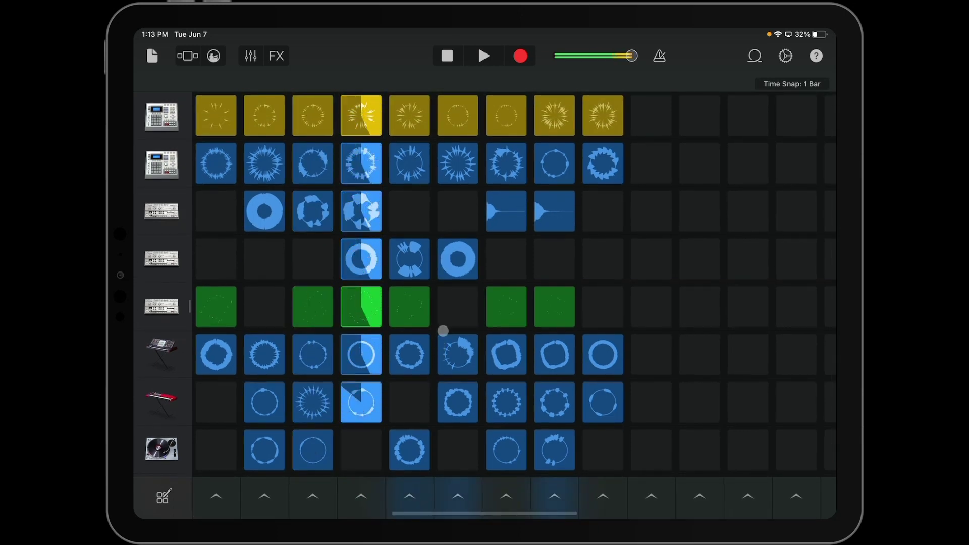
pyautogui.click(447, 56)
pyautogui.click(521, 56)
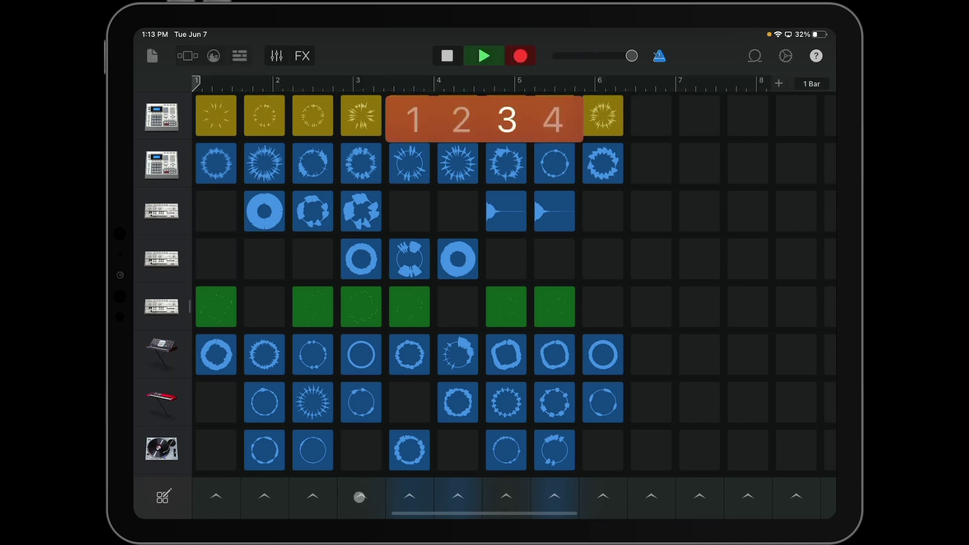
# - Launch a loop column as the recording begins
pyautogui.click(360, 497)
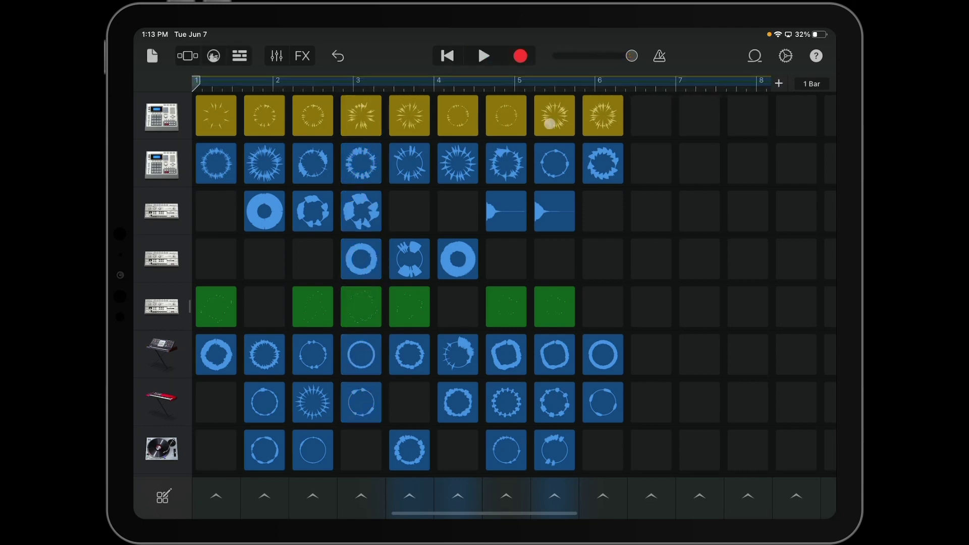
# - Show the recording on the tracks timeline and trim all regions to end at bar 9
pyautogui.click(240, 56)
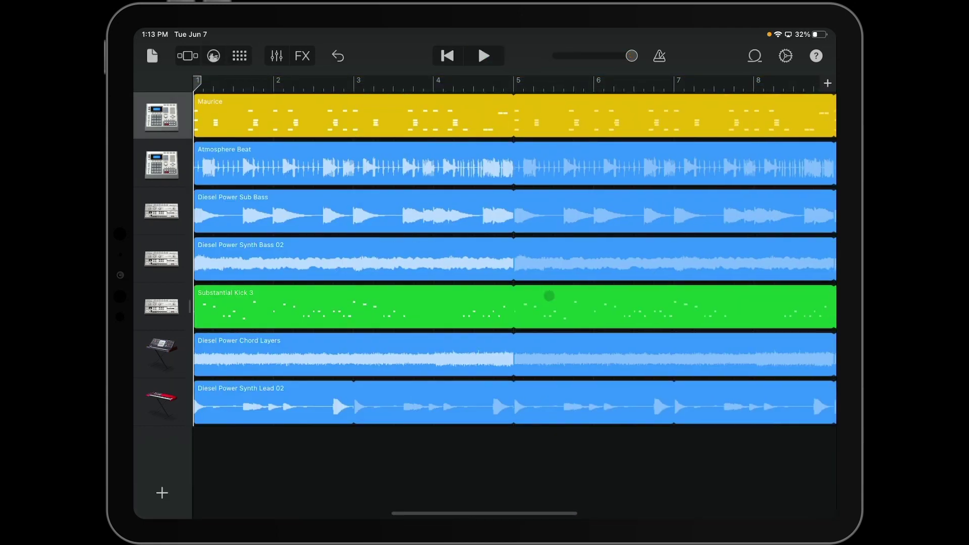
pyautogui.scroll(-1, 549, 296)
pyautogui.click(818, 124)
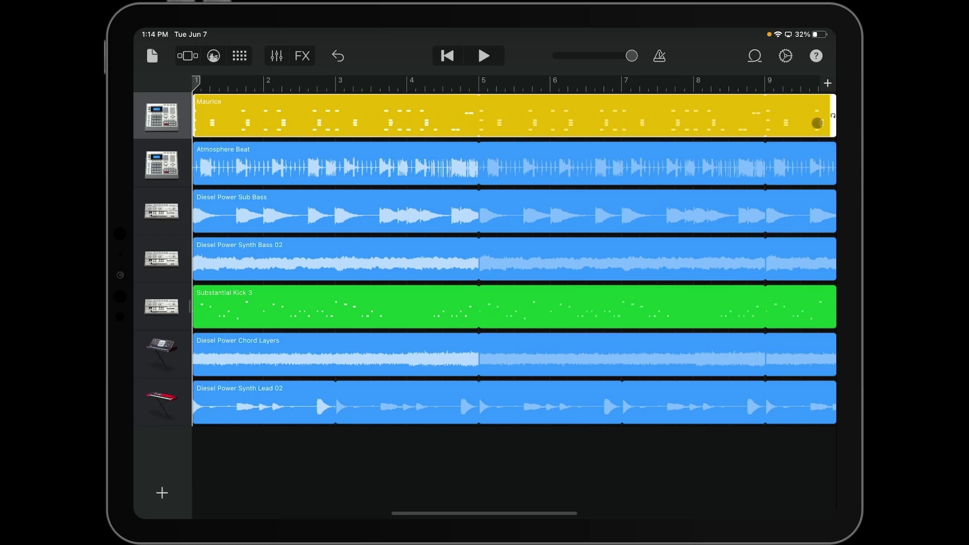
pyautogui.moveTo(831, 122); pyautogui.dragTo(760, 122)
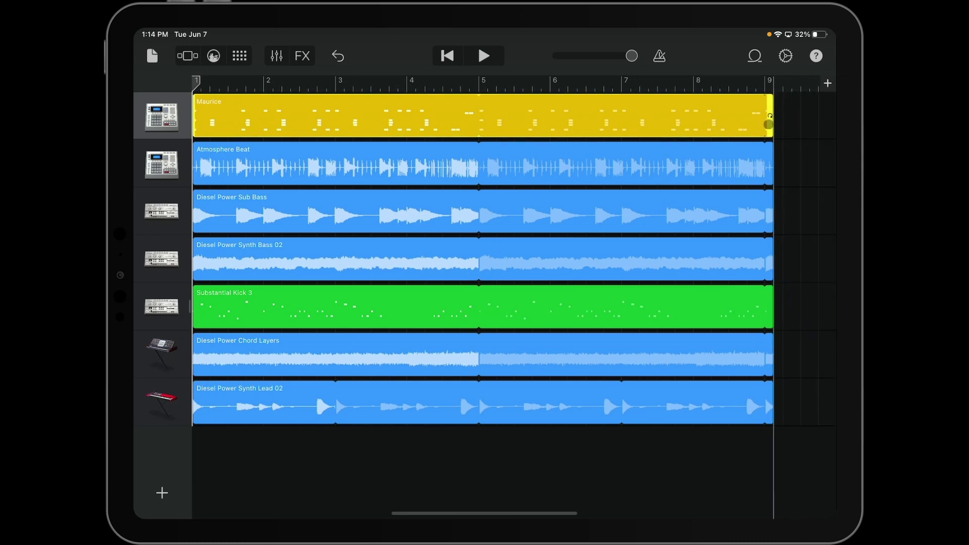
# - Set the song section length to 8 bars, then play the trimmed song and stop
pyautogui.click(827, 83)
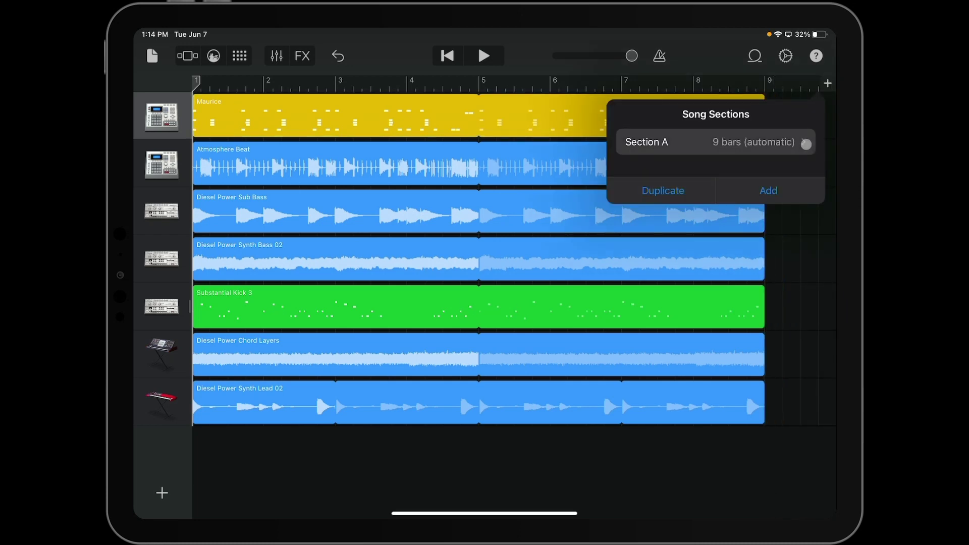
pyautogui.click(793, 148)
pyautogui.click(799, 215)
pyautogui.click(630, 114)
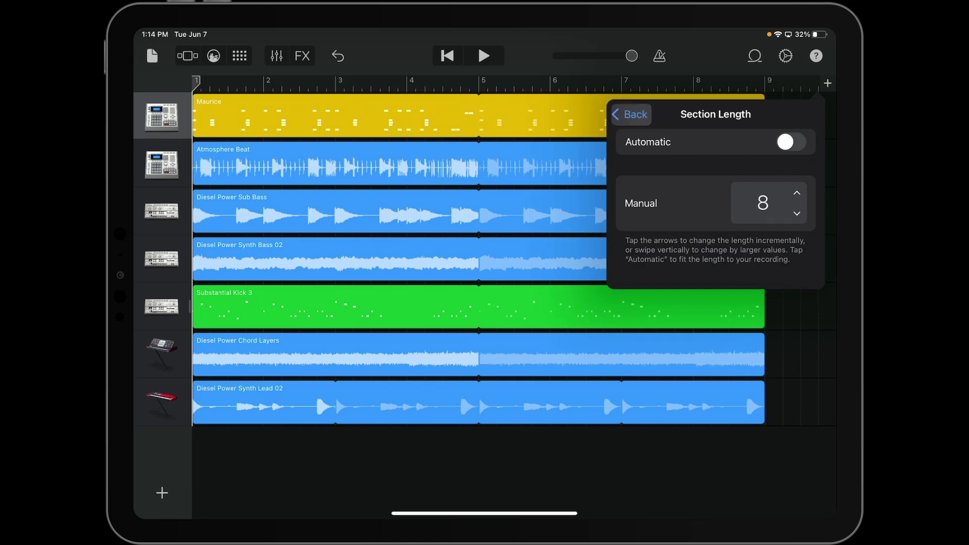
pyautogui.click(793, 148)
pyautogui.click(630, 114)
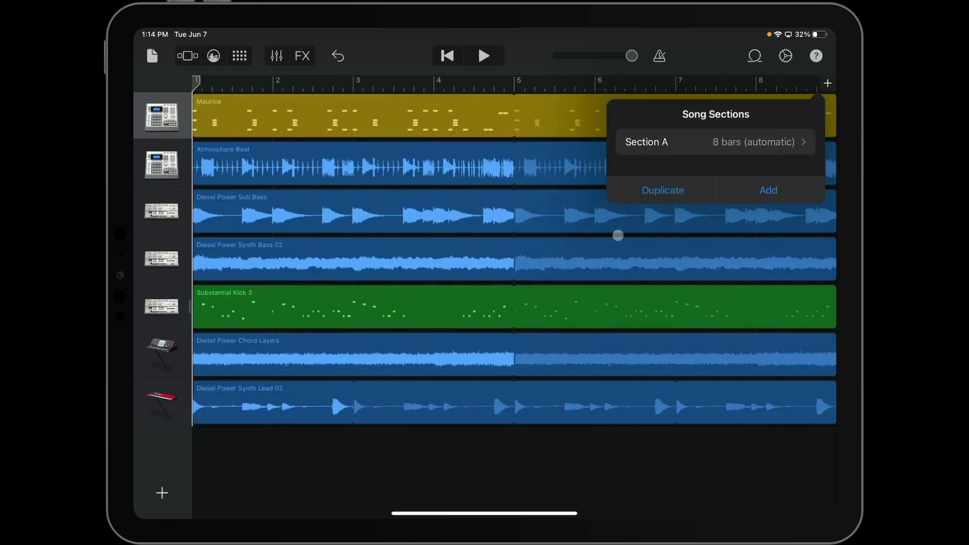
pyautogui.click(617, 270)
pyautogui.click(483, 55)
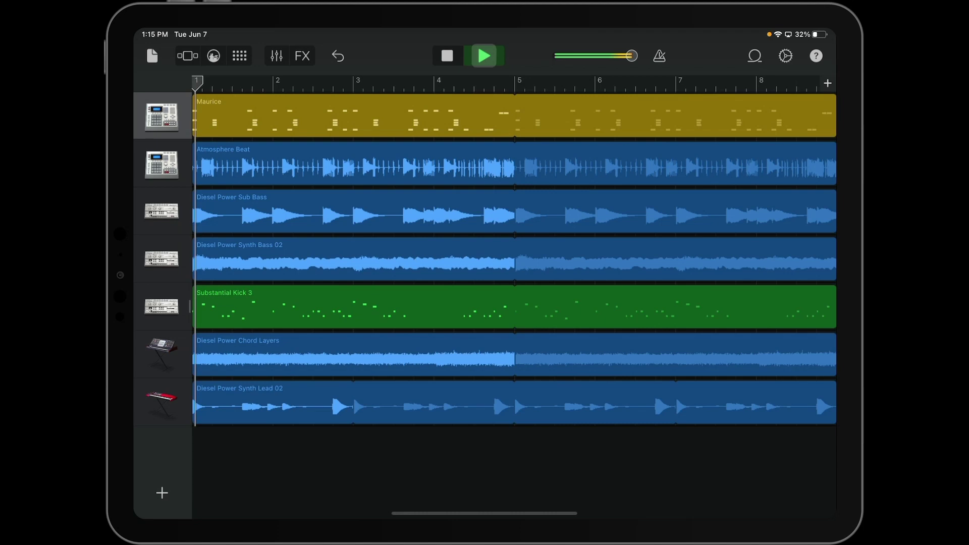
pyautogui.click(447, 55)
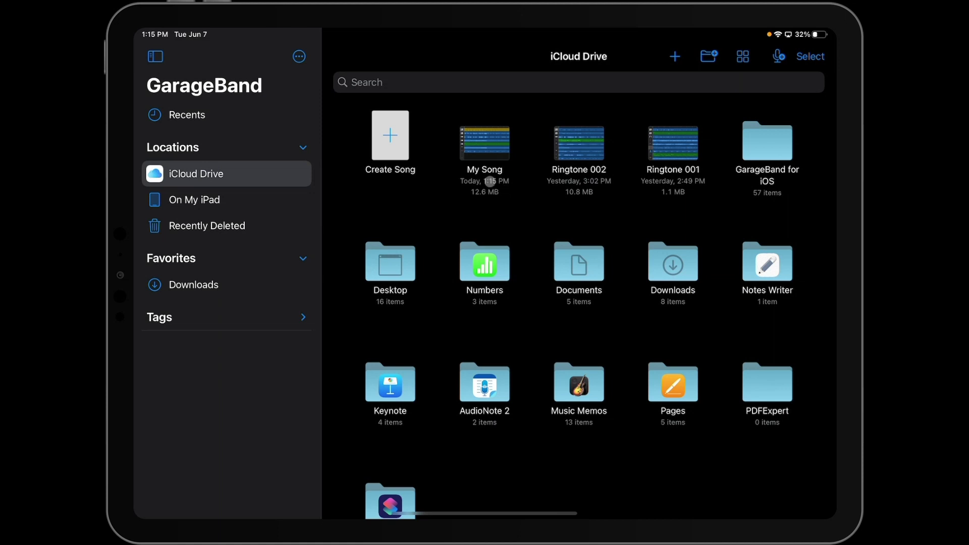
# - Rename My Song to 'Ringtone 003' from its file actions menu
pyautogui.rightClick(485, 151)
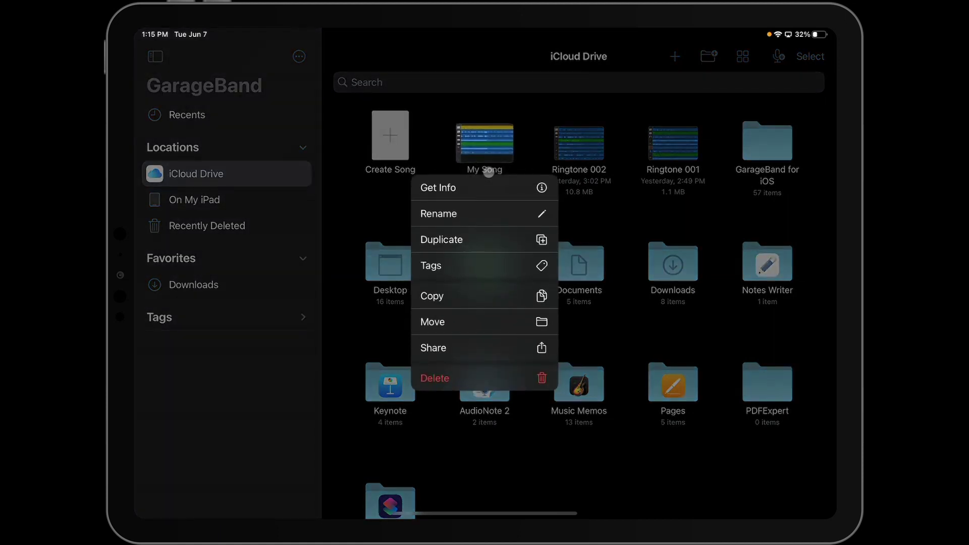
pyautogui.click(466, 213)
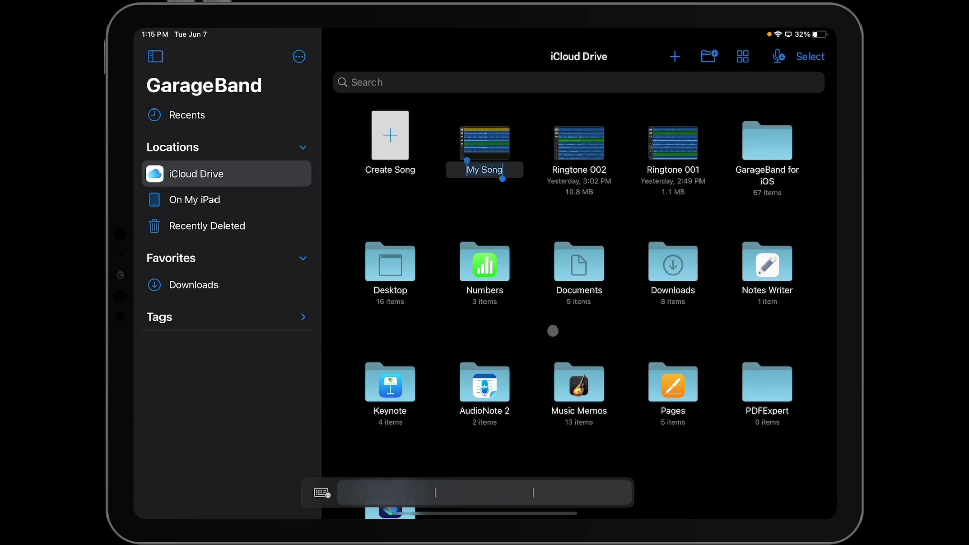
pyautogui.write('Ringtone ')
pyautogui.write('003')
pyautogui.press('Return')
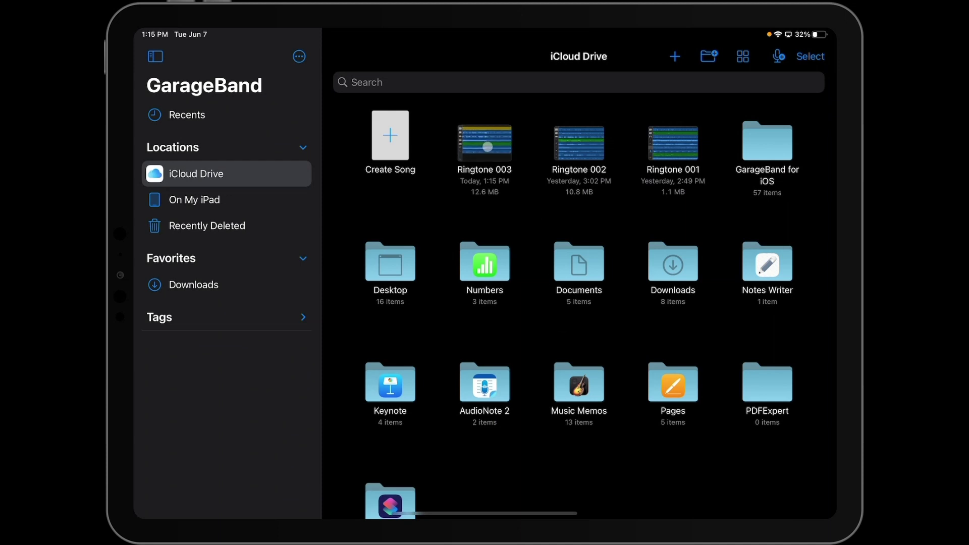
# - Share Ringtone 003 as a ringtone, accepting the shortening to 30 seconds
pyautogui.rightClick(487, 146)
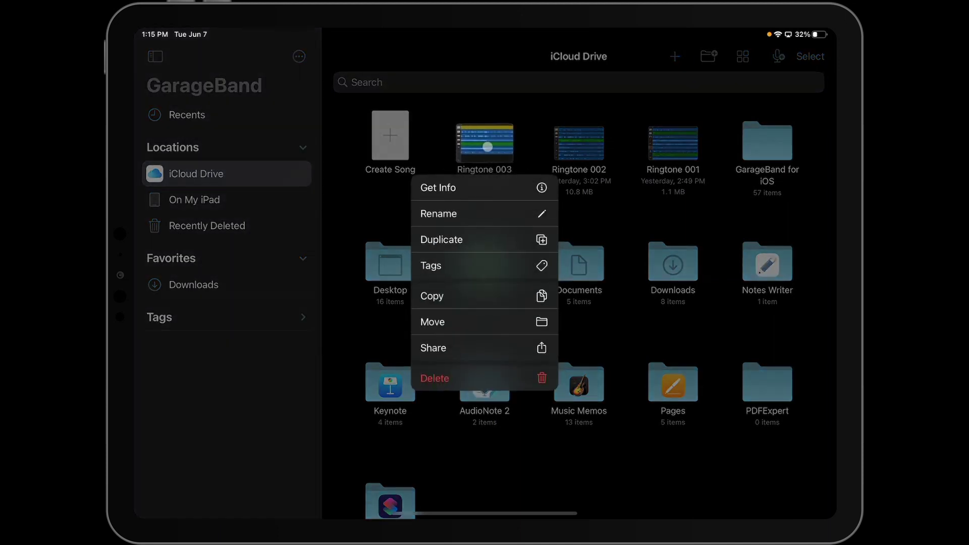
pyautogui.click(465, 348)
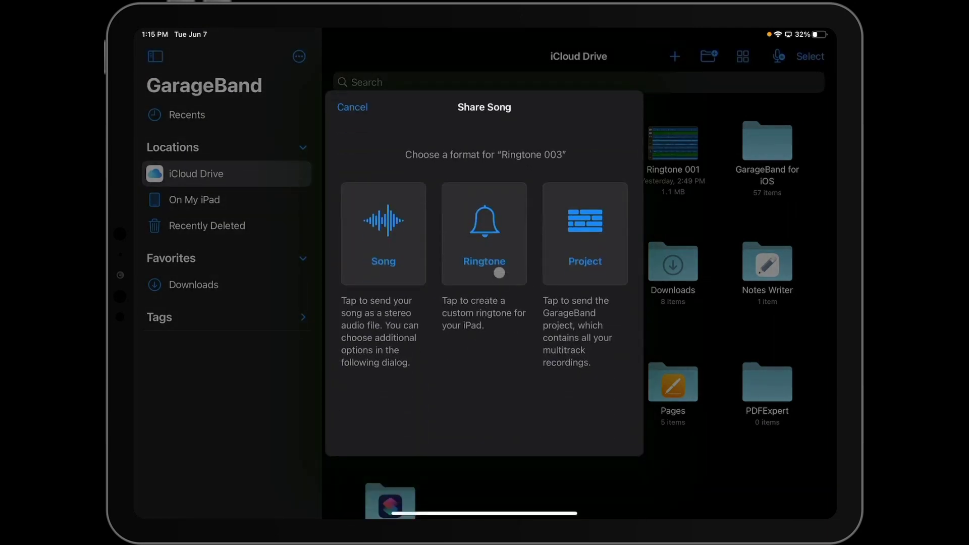
pyautogui.click(490, 227)
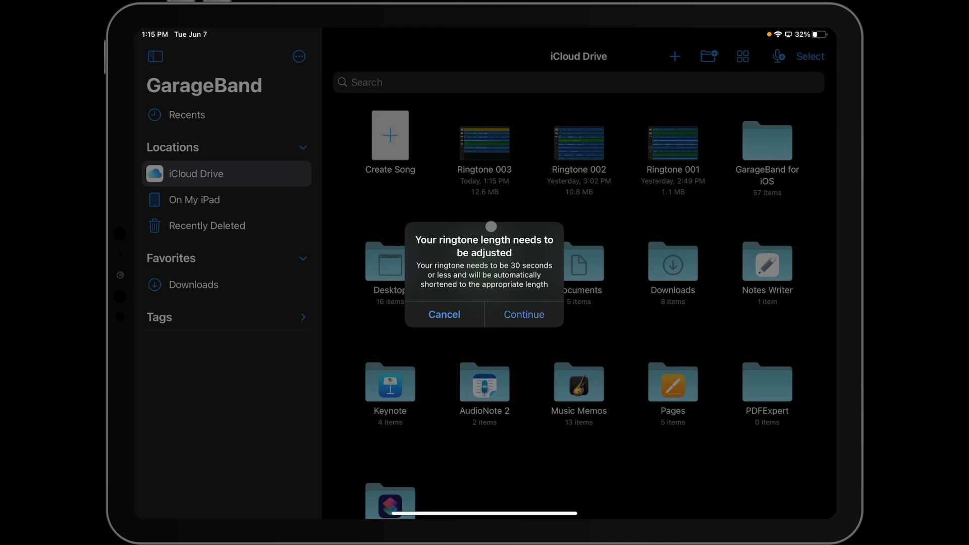
pyautogui.click(512, 311)
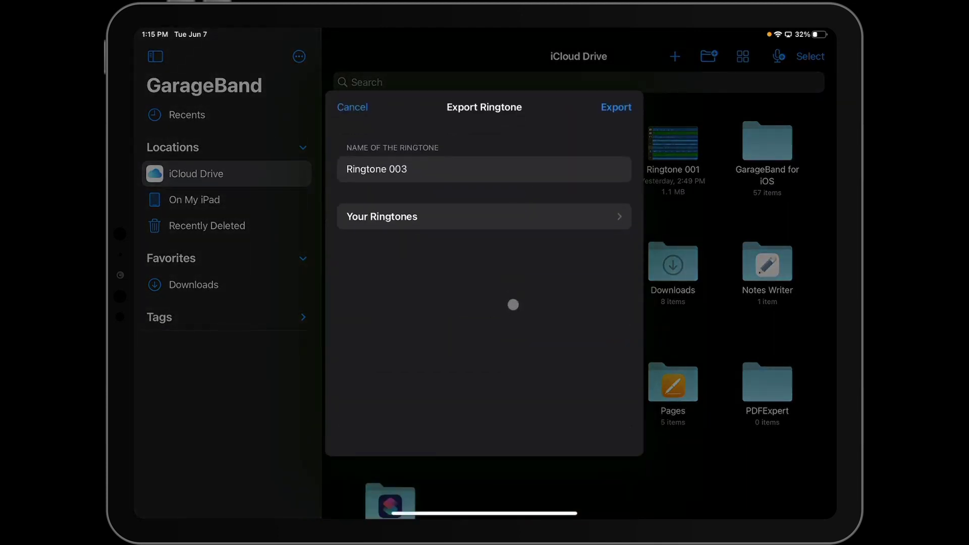
# - Review the saved ringtones list without deleting any, then return to Export Ringtone
pyautogui.click(555, 219)
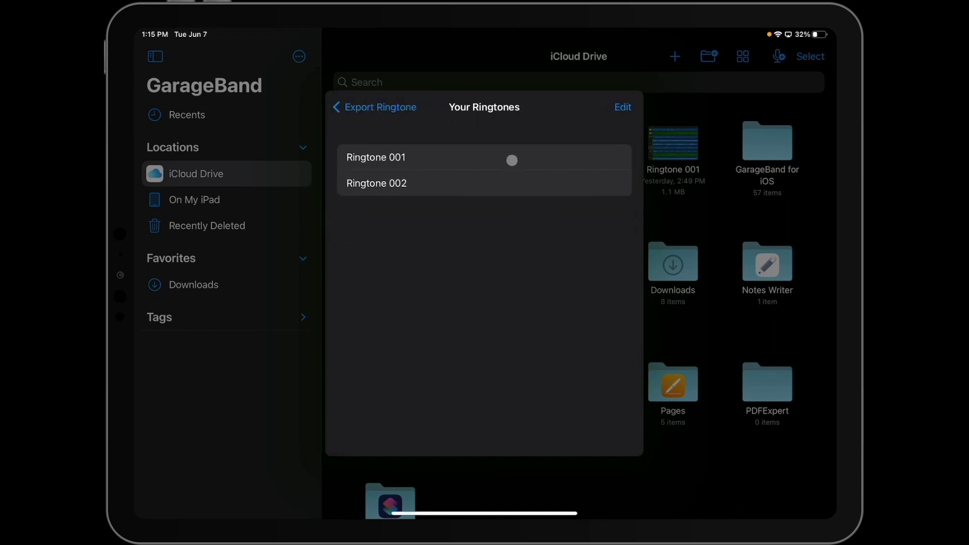
pyautogui.click(622, 107)
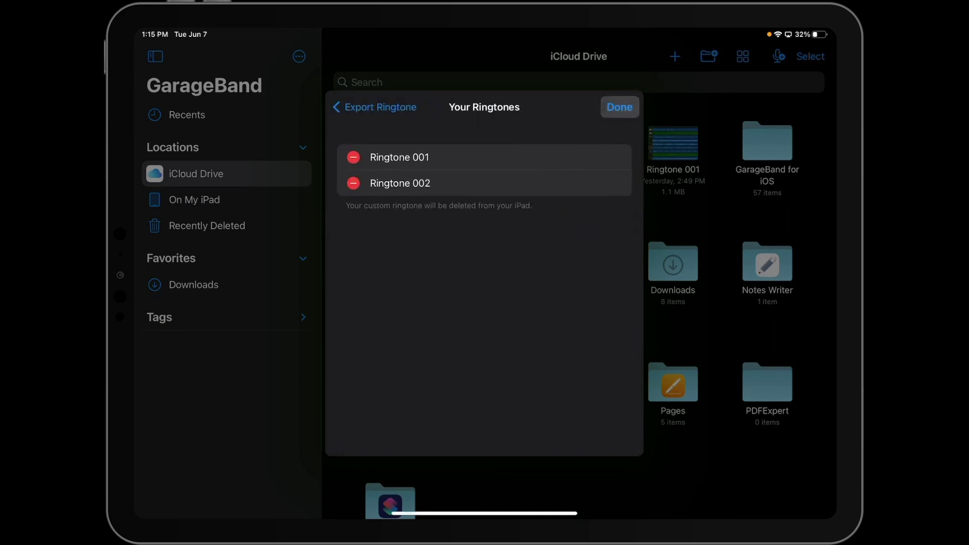
pyautogui.click(619, 107)
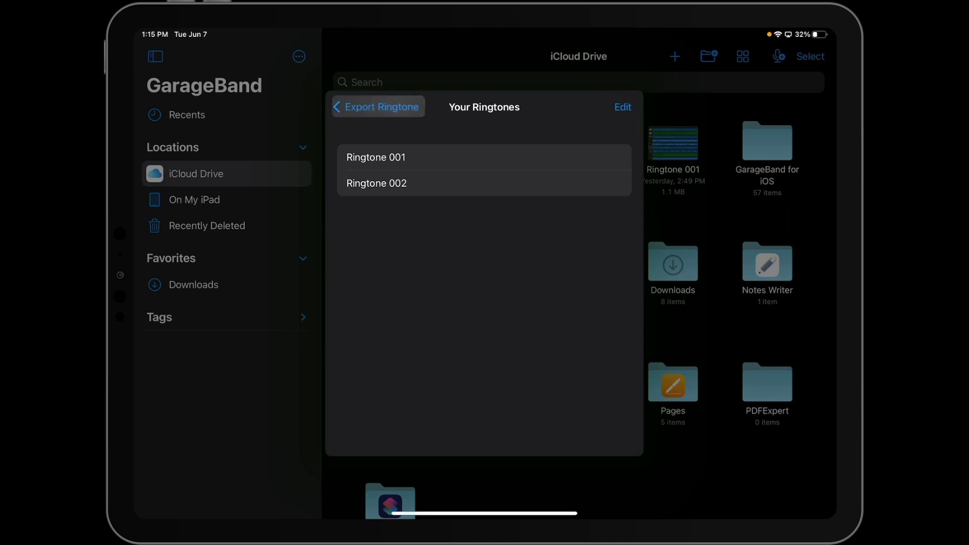
pyautogui.click(379, 107)
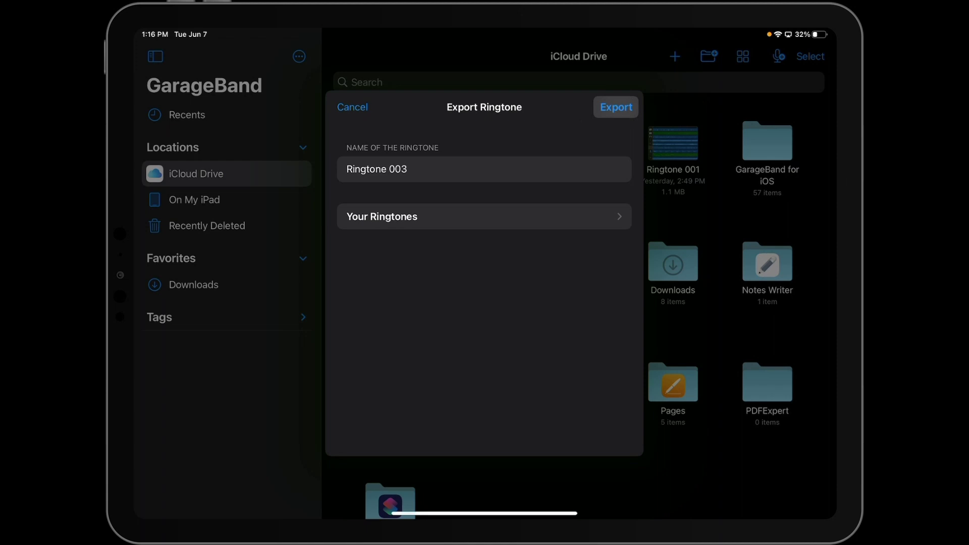
# - Export Ringtone 003, open the 'Use sound as' options, then dismiss them with Done
pyautogui.click(616, 107)
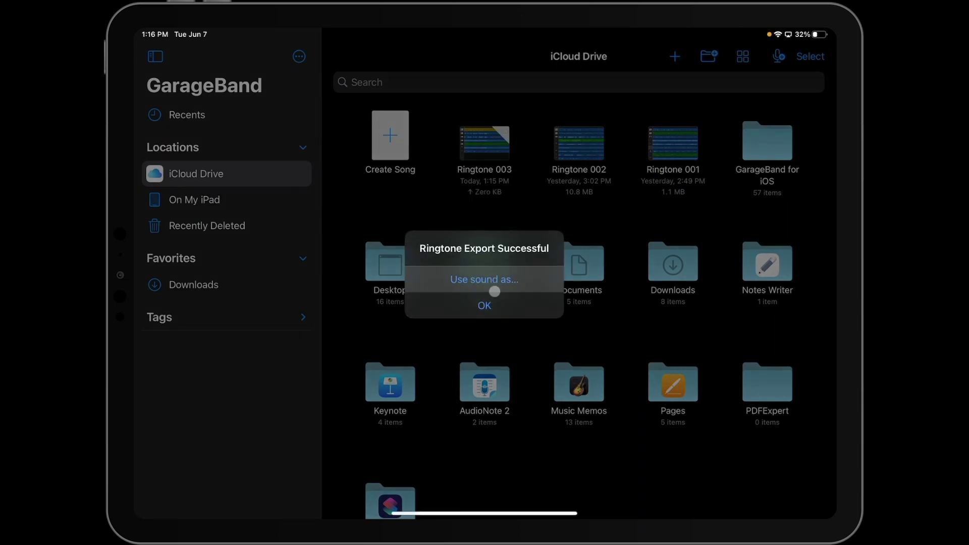
pyautogui.click(497, 280)
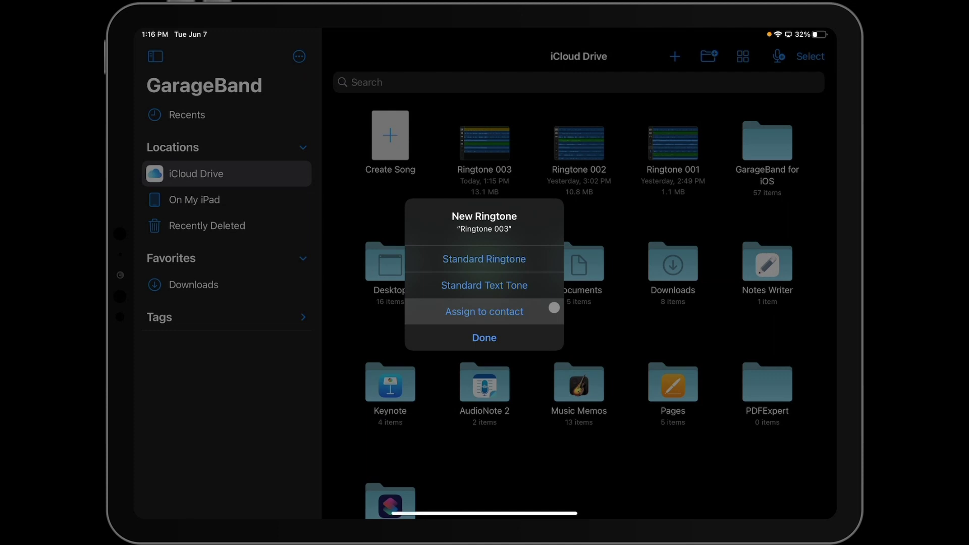
pyautogui.click(557, 336)
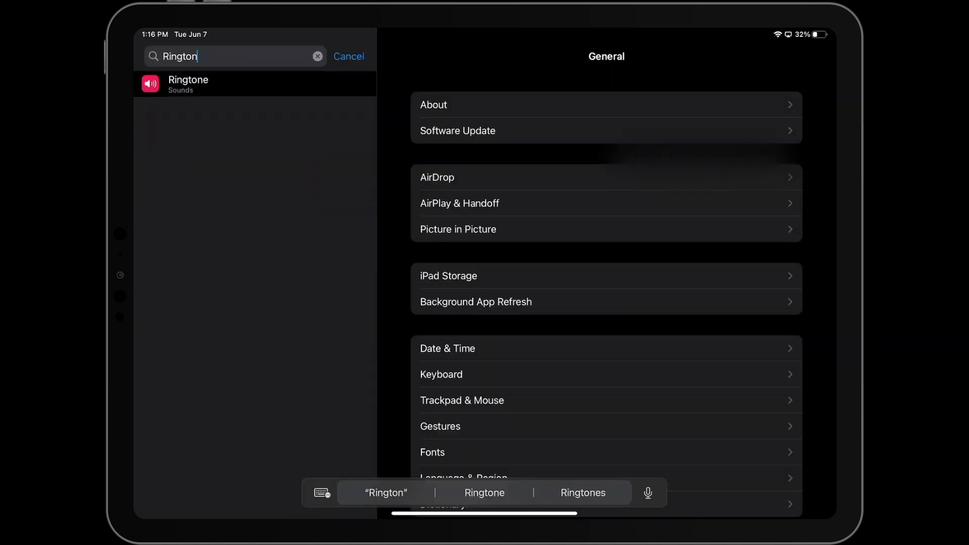
# - Open the Sounds > Ringtone search result and select Ringtone 003 as the ringtone
pyautogui.click(197, 92)
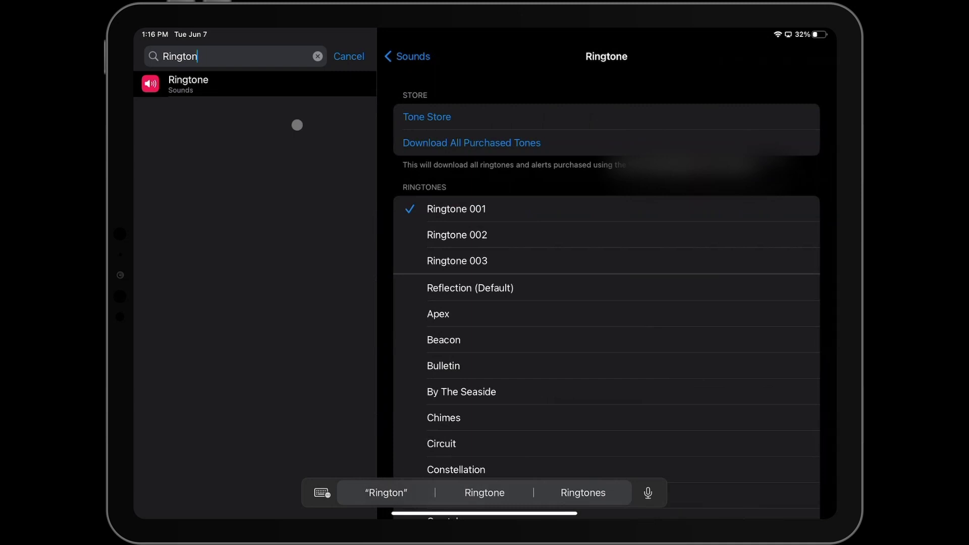
pyautogui.click(494, 260)
pyautogui.click(486, 259)
# - Switch back to GarageBand, where Ringtone 003 is listed beside Ringtone 002 and 001
pyautogui.click(473, 504)
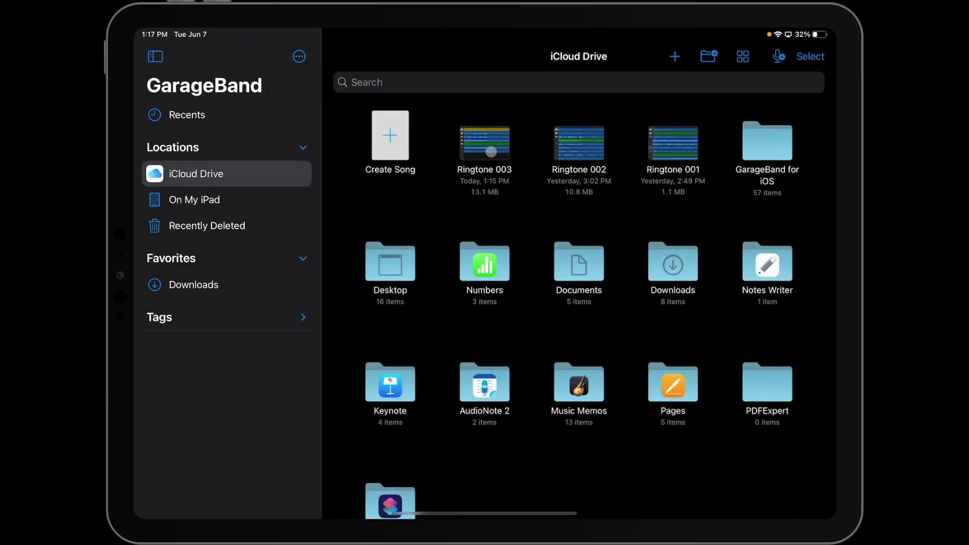